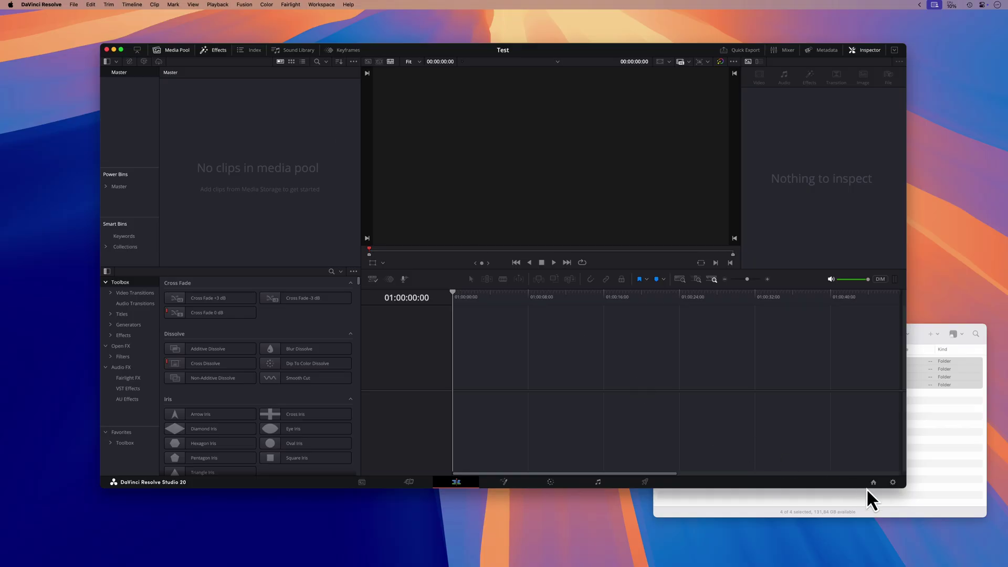
- Drag the four sample folders into the media pool's bin area, then undo that import
{"action": "left_click", "coordinate": [932, 464]}
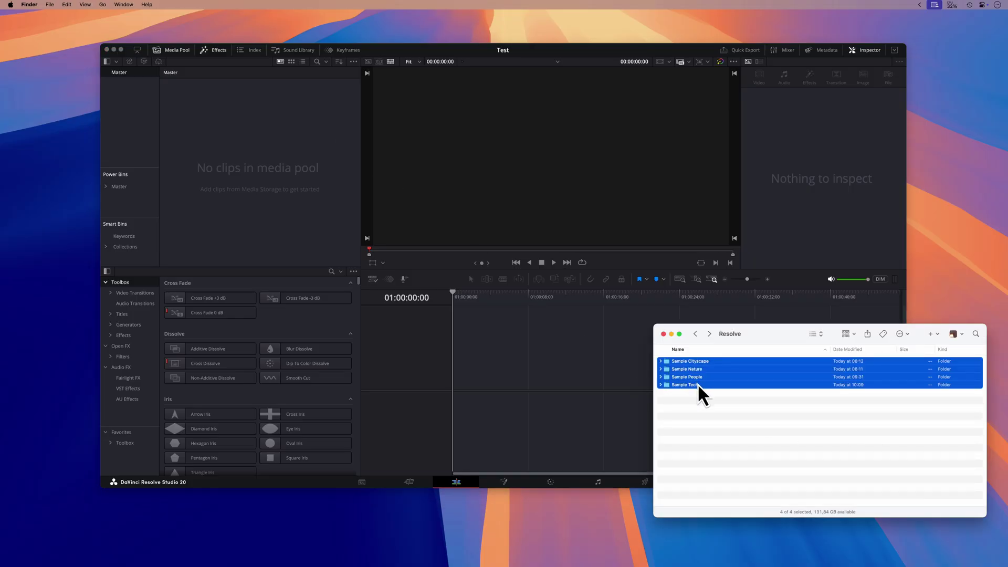
{"action": "left_click_drag", "start_coordinate": [696, 385], "coordinate": [138, 128]}
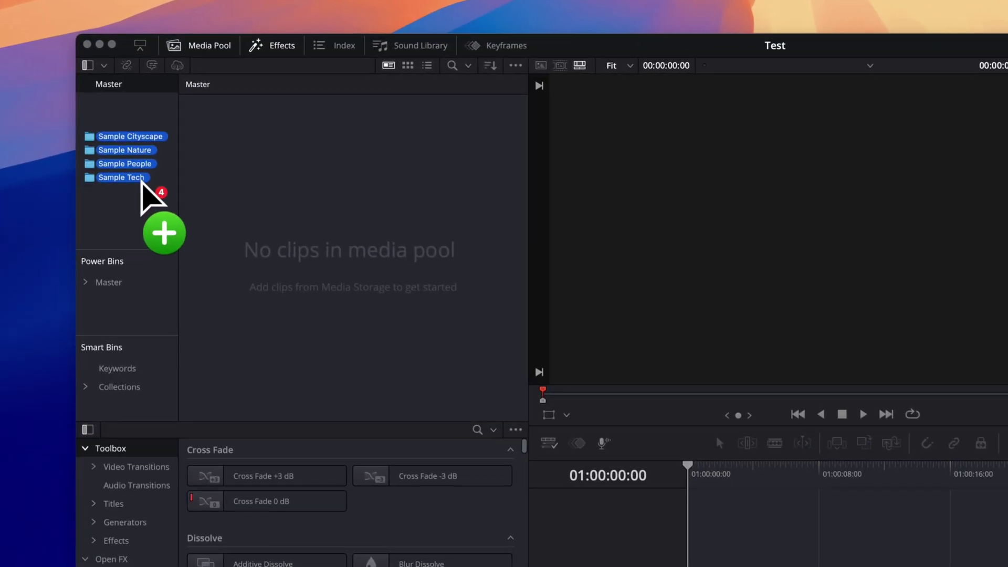
{"action": "left_click_drag", "start_coordinate": [140, 179], "coordinate": [199, 200]}
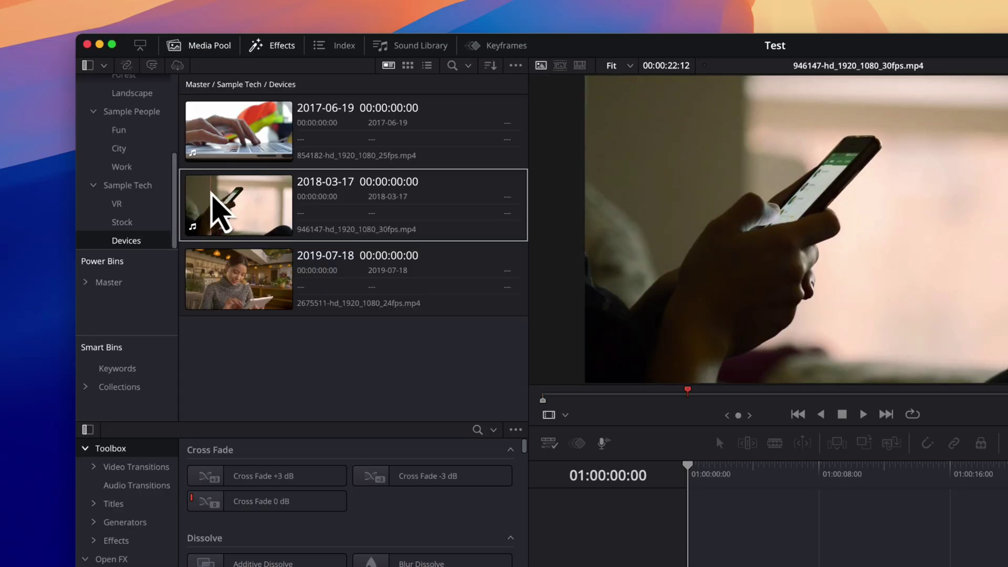
{"action": "scroll", "coordinate": [135, 158], "scroll_direction": "up", "scroll_amount": 5}
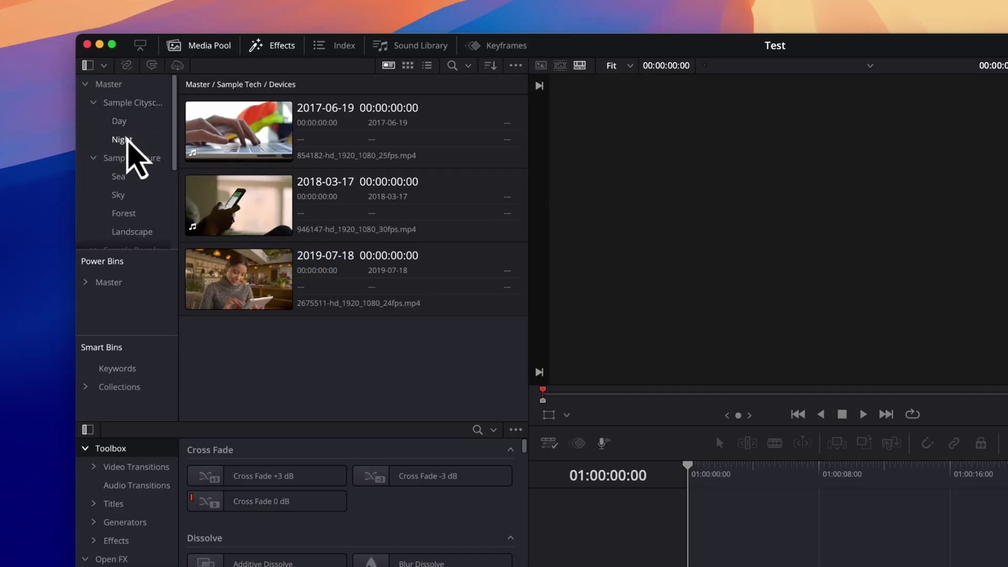
{"action": "scroll", "coordinate": [137, 226], "scroll_direction": "down", "scroll_amount": 3}
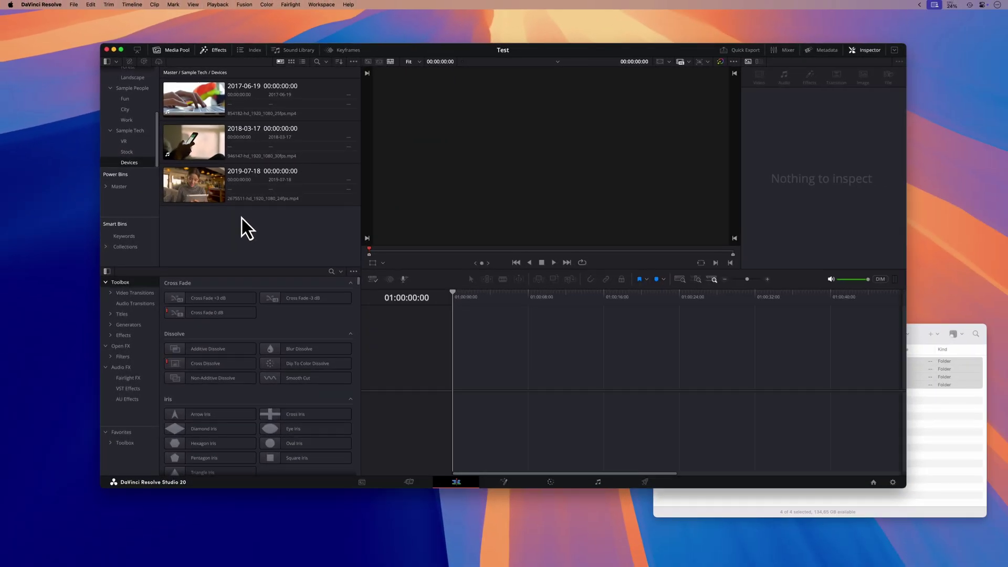
{"action": "key", "text": "super+z"}
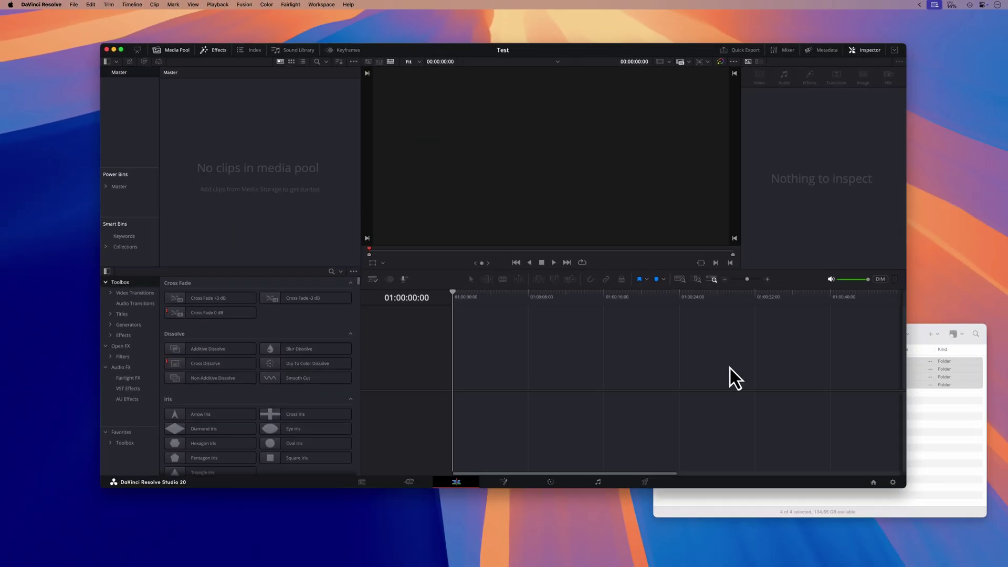
- Drop the four folders' clips onto the Video 1 track and return the playhead to the start
{"action": "left_click", "coordinate": [954, 435]}
{"action": "left_click_drag", "start_coordinate": [690, 387], "coordinate": [455, 382]}
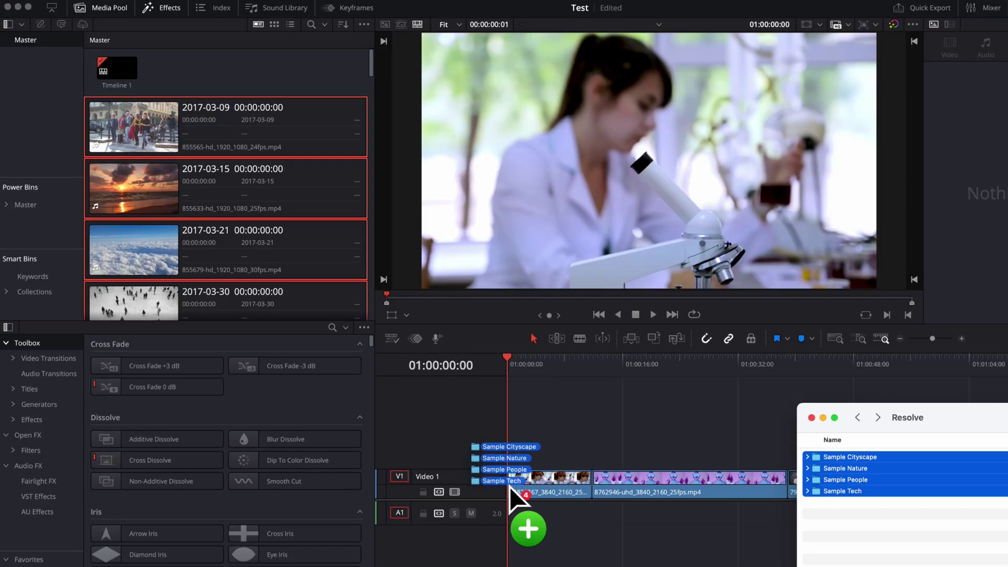
{"action": "left_click_drag", "start_coordinate": [510, 485], "coordinate": [506, 405]}
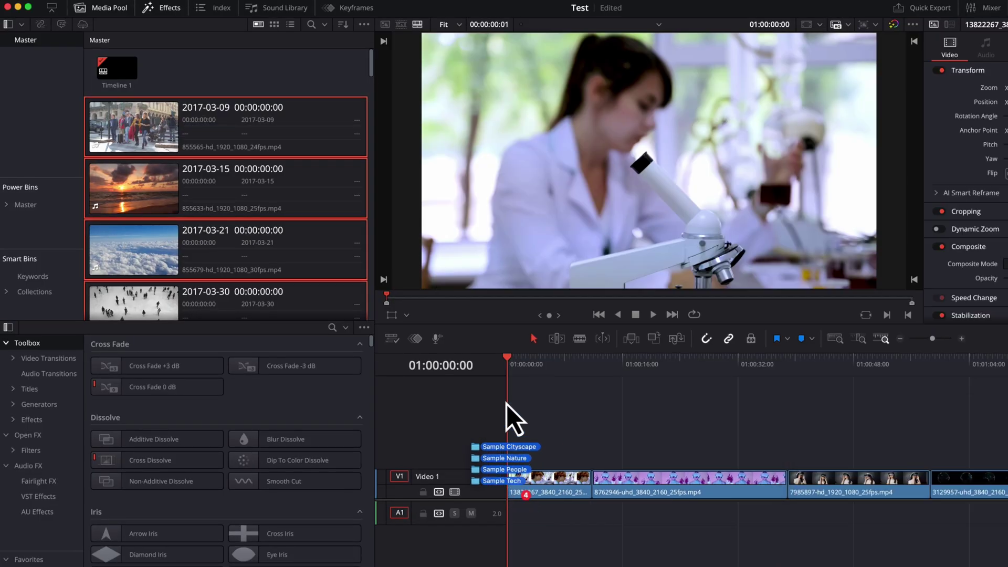
{"action": "left_click", "coordinate": [552, 362]}
{"action": "key", "text": "Home"}
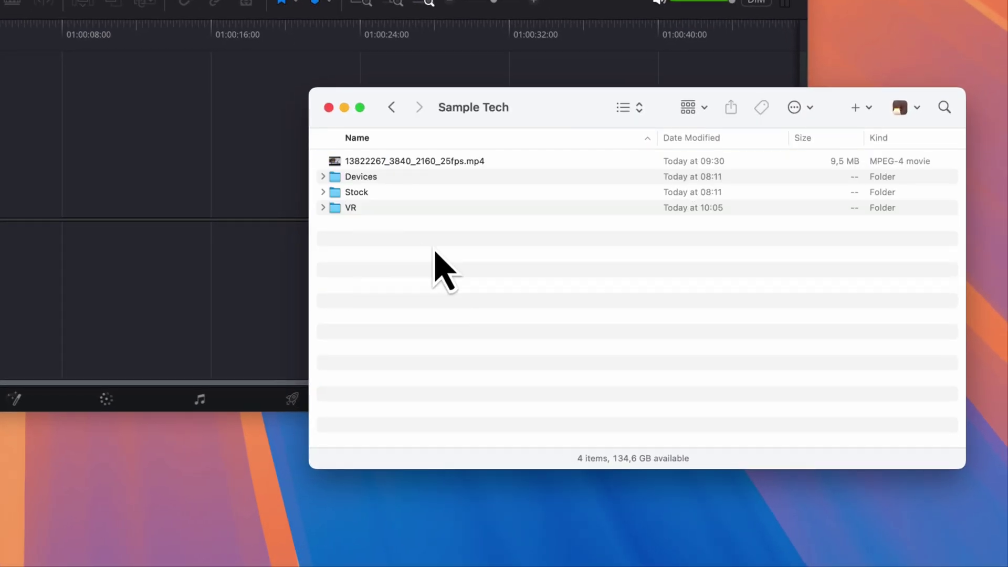
- Select the Sample Tech movie and its Devices, Stock and VR folders and drag them into the Master bin
{"action": "left_click_drag", "start_coordinate": [434, 258], "coordinate": [432, 165]}
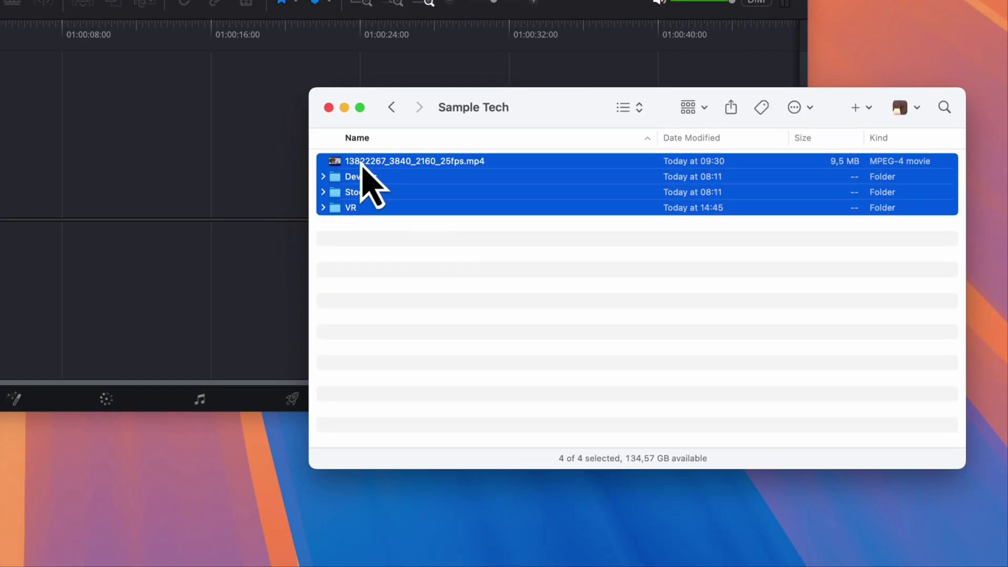
{"action": "left_click_drag", "start_coordinate": [362, 167], "coordinate": [159, 231]}
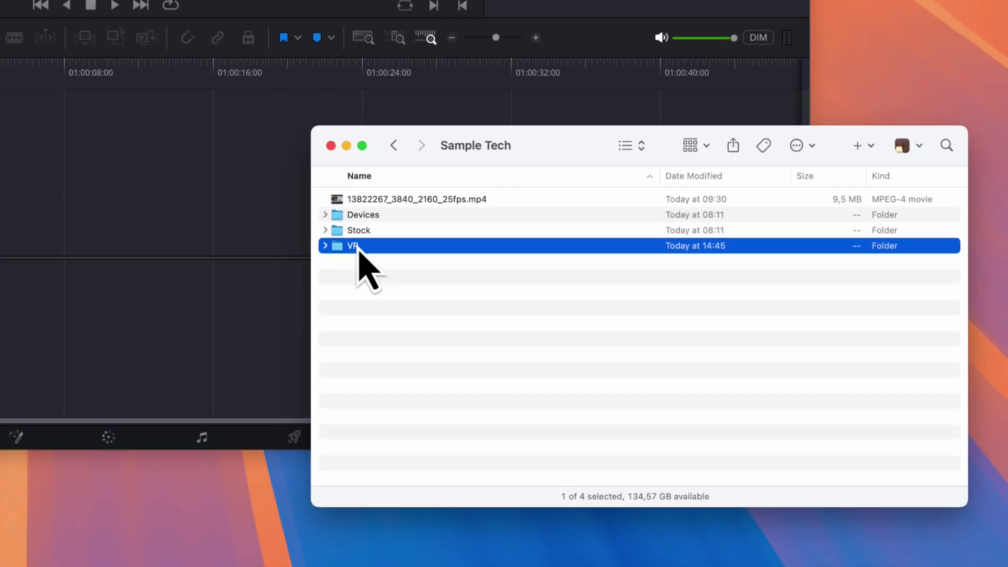
- Add 8762946-uhd_3840_2160_25fps.mp4 to the VR folder on disk and resync the VR bin to pick it up
{"action": "double_click", "coordinate": [357, 247]}
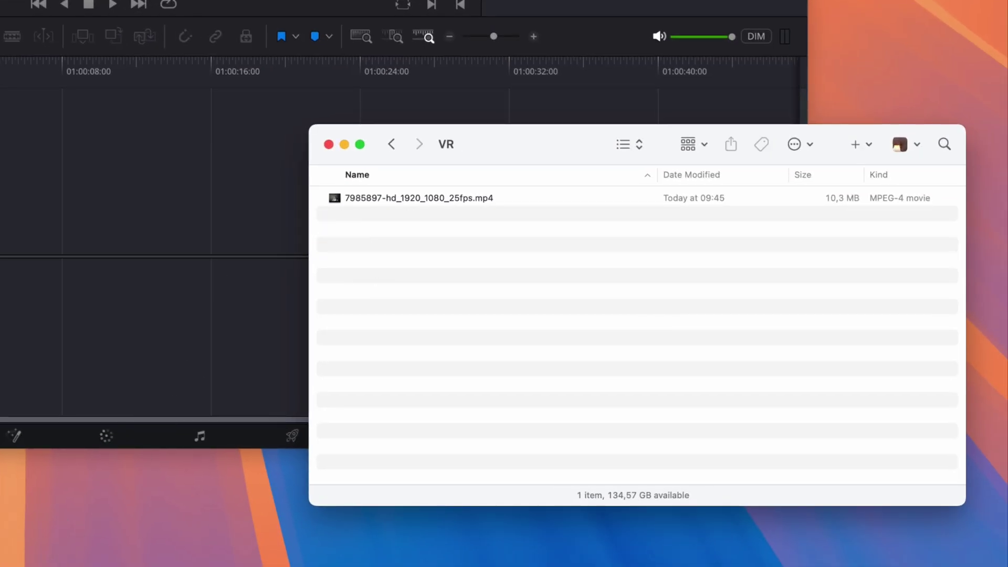
{"action": "left_click_drag", "start_coordinate": [194, 556], "coordinate": [448, 299]}
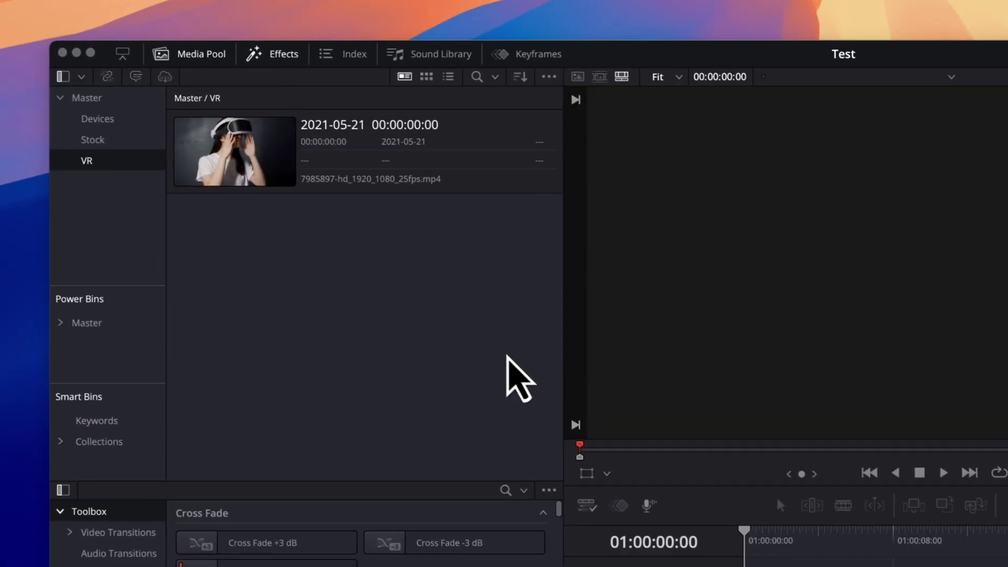
{"action": "right_click", "coordinate": [86, 160]}
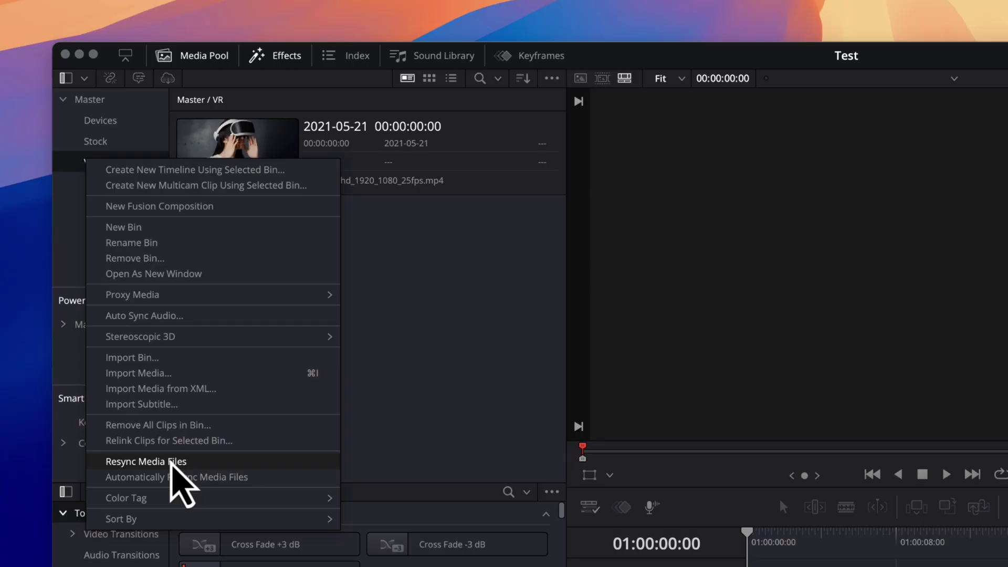
{"action": "left_click", "coordinate": [170, 462]}
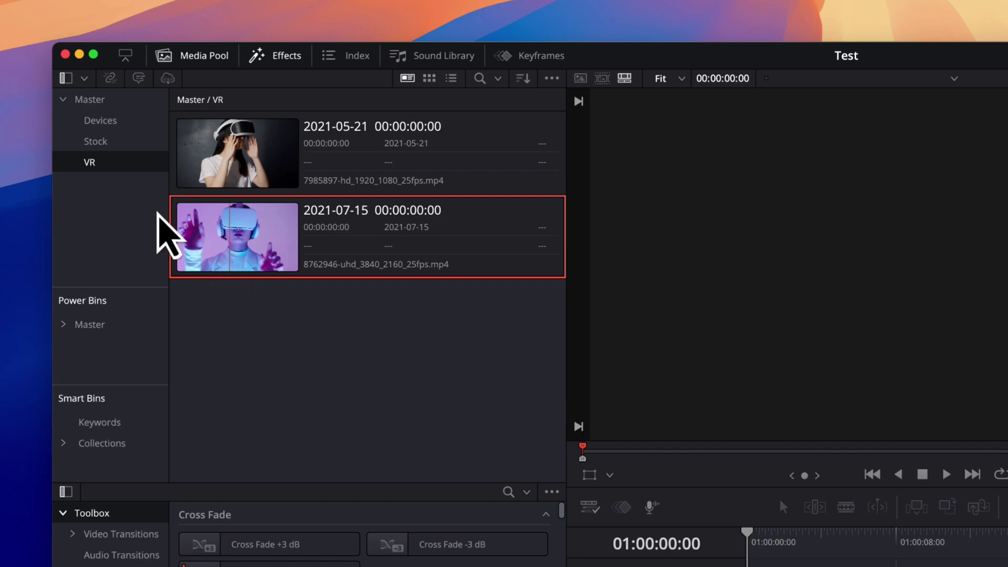
{"action": "right_click", "coordinate": [86, 163]}
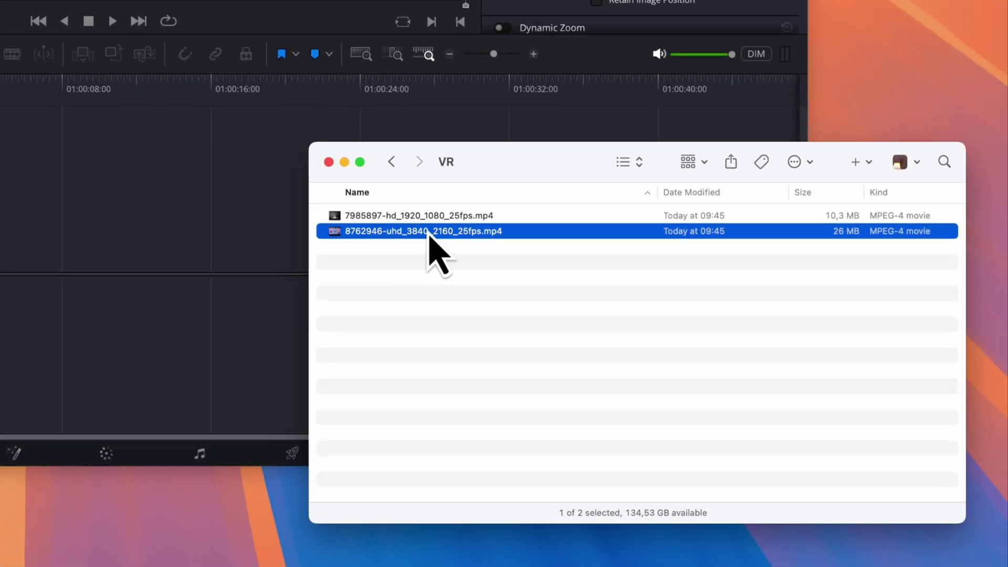
- Delete 8762946-uhd_3840_2160_25fps.mp4 from the VR folder and inspect its now-offline clip's options
{"action": "key", "text": "super+BackSpace"}
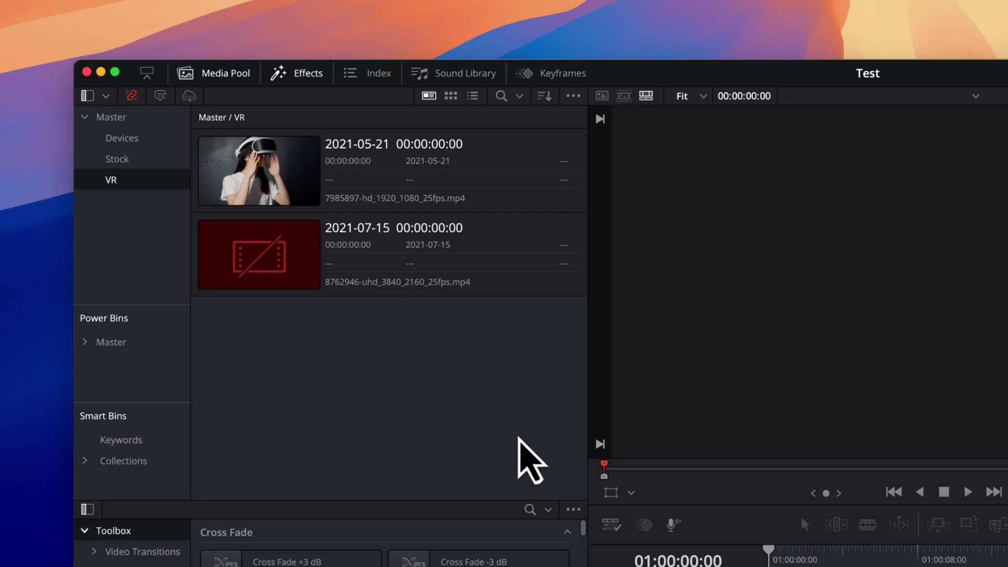
{"action": "right_click", "coordinate": [425, 284]}
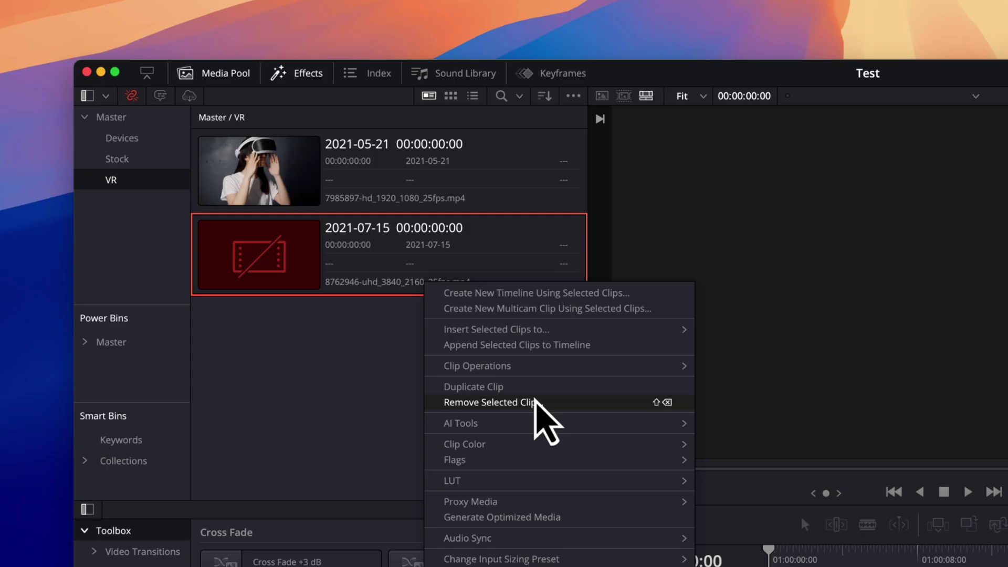
- Remove the offline clip from the VR bin and display the Master bin's contents
{"action": "left_click", "coordinate": [535, 401]}
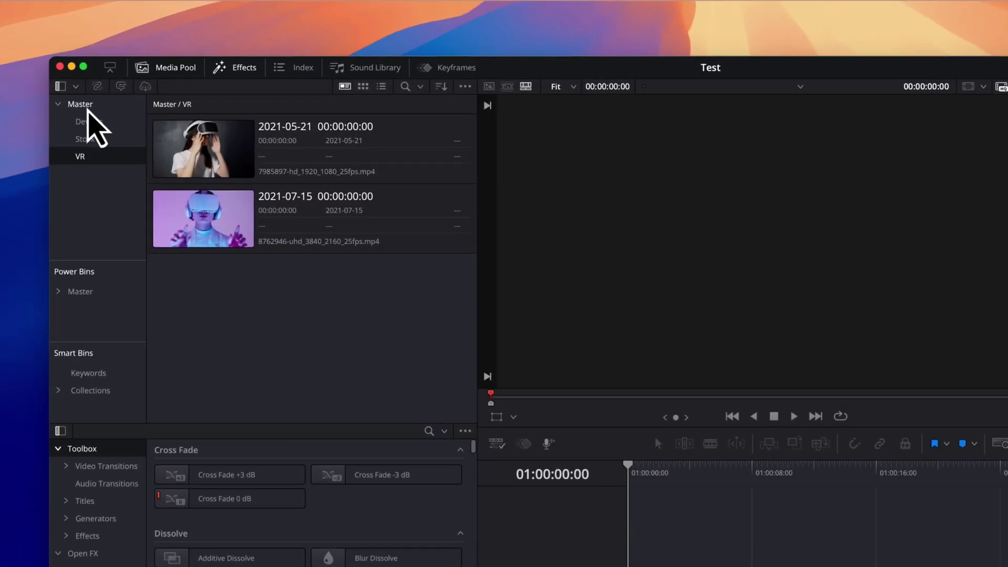
{"action": "left_click", "coordinate": [88, 108]}
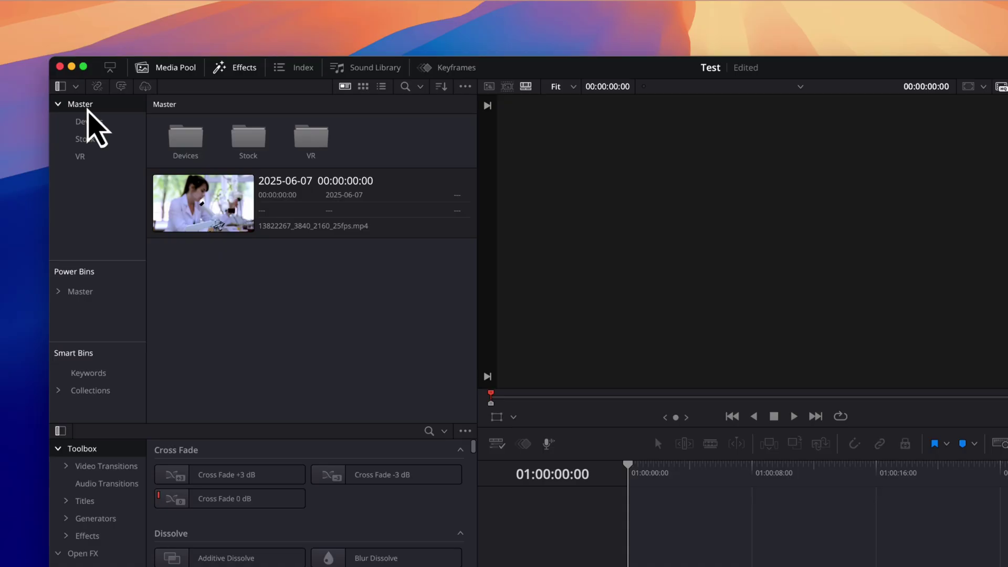
- Enable Automatically Resync Media Files on the Master bin, then delete the 8762946 movie from VR again
{"action": "right_click", "coordinate": [88, 110]}
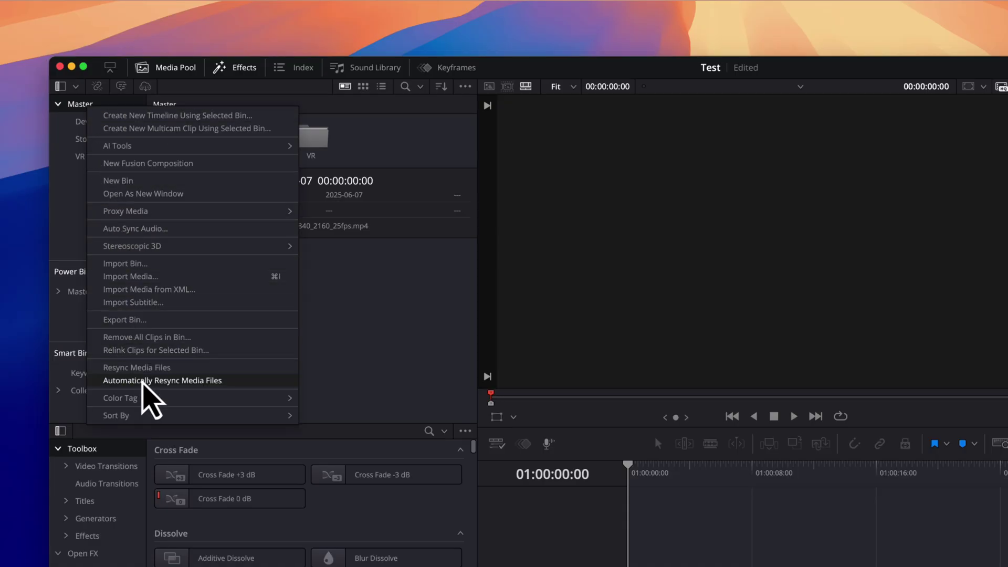
{"action": "left_click", "coordinate": [143, 380]}
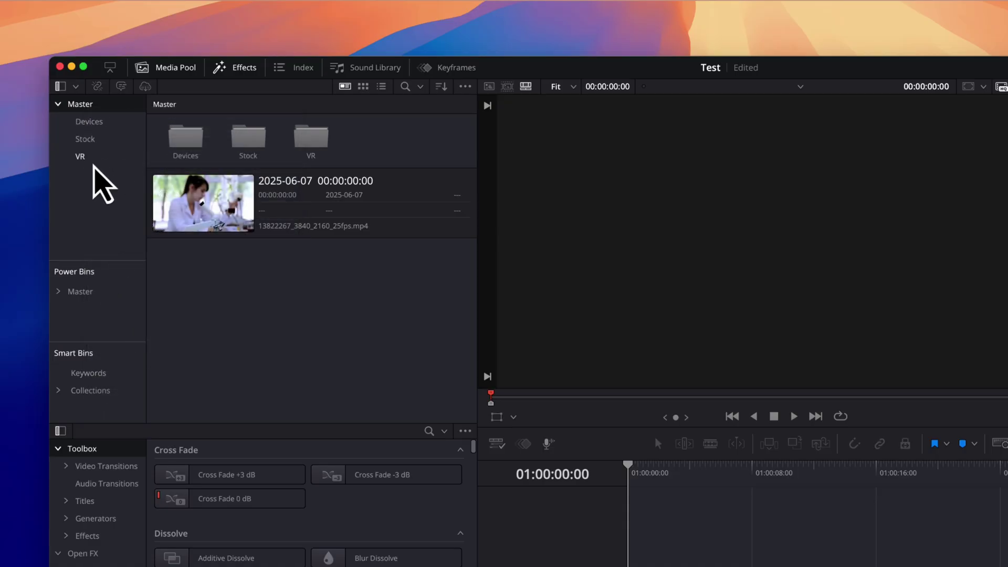
{"action": "left_click", "coordinate": [93, 163]}
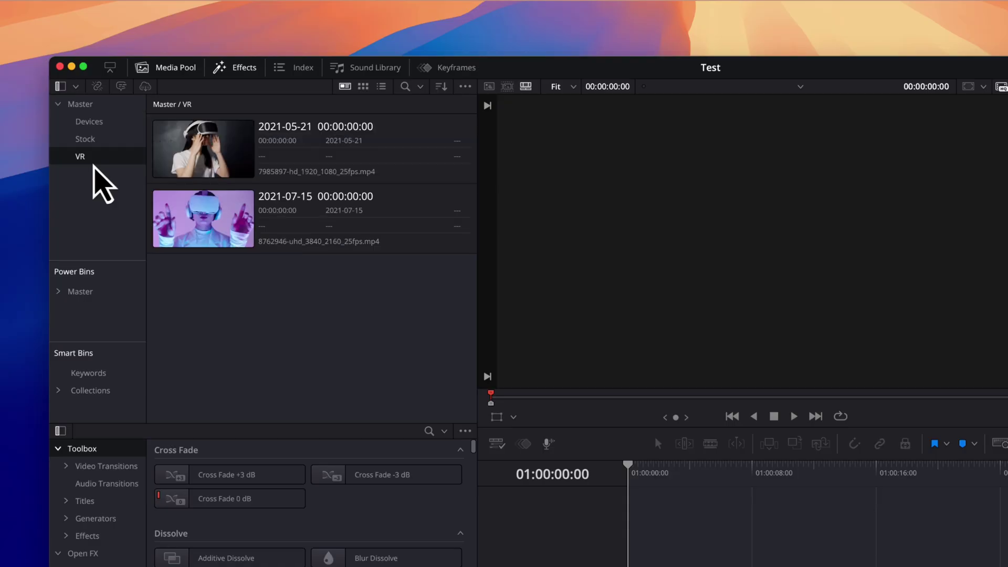
{"action": "right_click", "coordinate": [91, 159]}
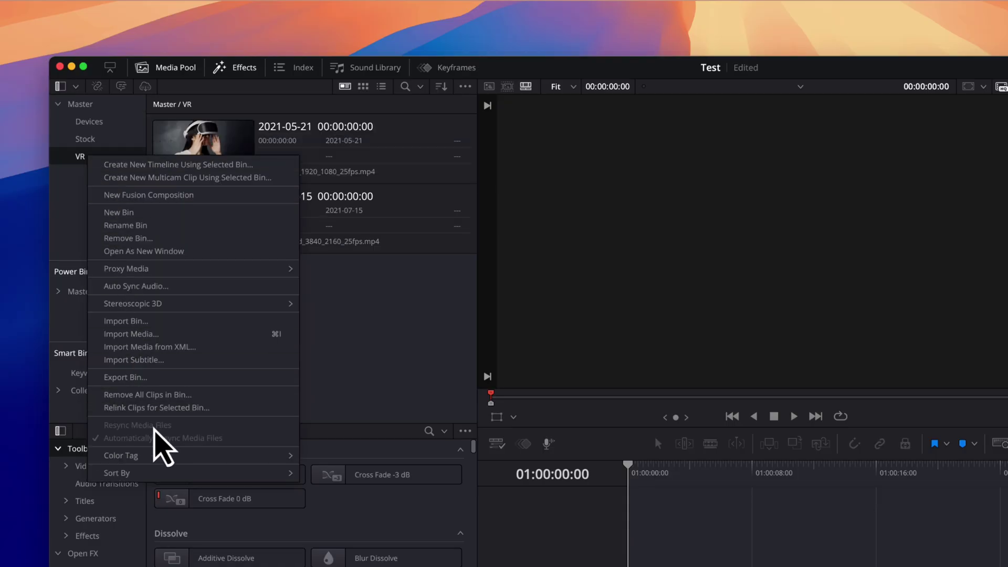
{"action": "left_click", "coordinate": [79, 203]}
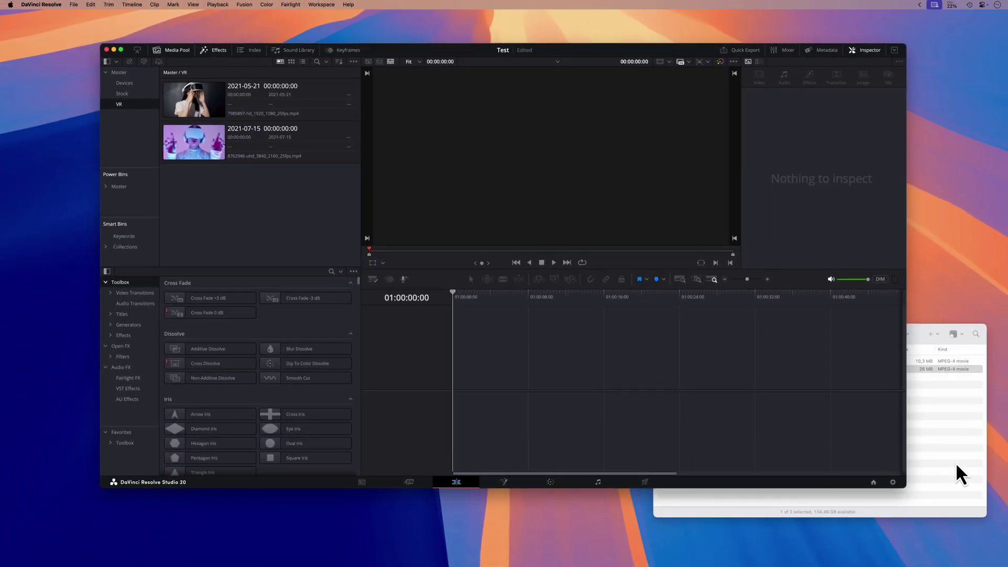
{"action": "left_click", "coordinate": [956, 462]}
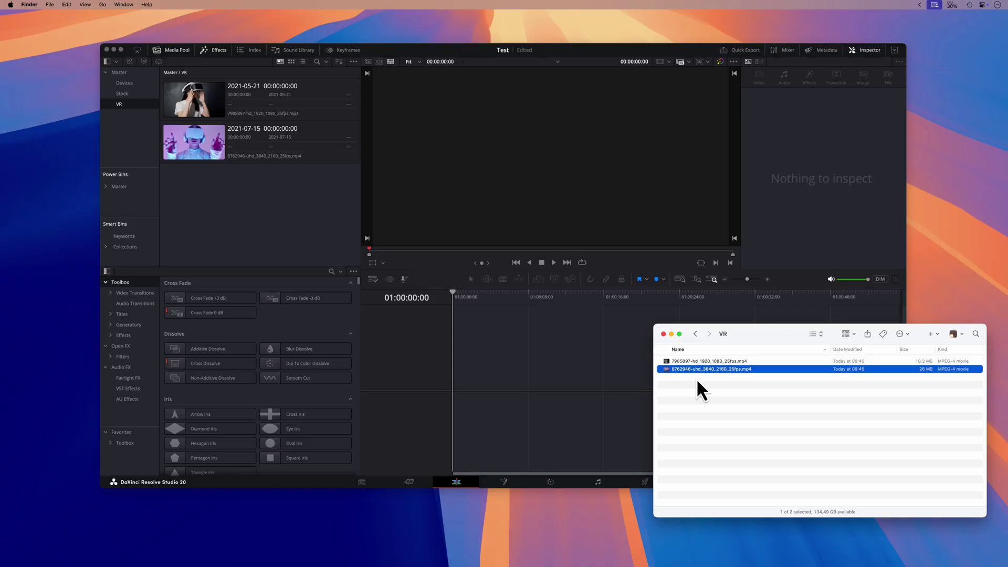
{"action": "key", "text": "super+BackSpace"}
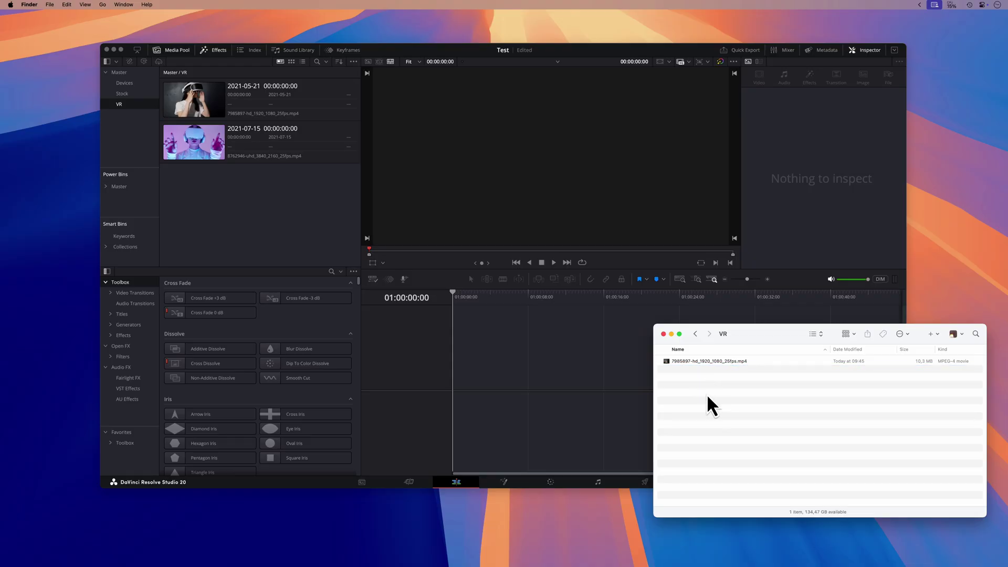
- Delete the offline clip from Resolve's VR bin, then undo the Finder deletion to restore the 8762946 movie
{"action": "left_click", "coordinate": [222, 201]}
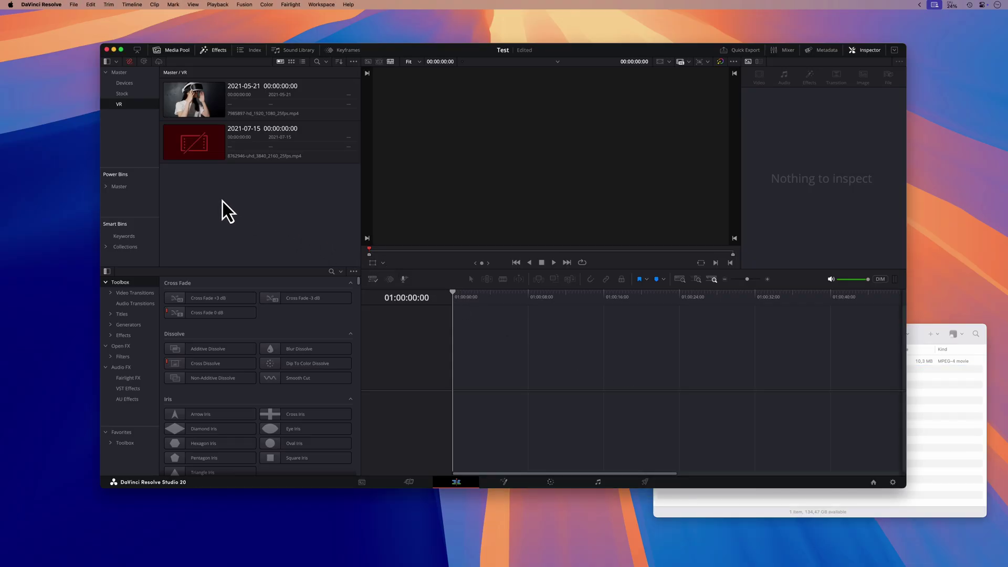
{"action": "left_click", "coordinate": [218, 158]}
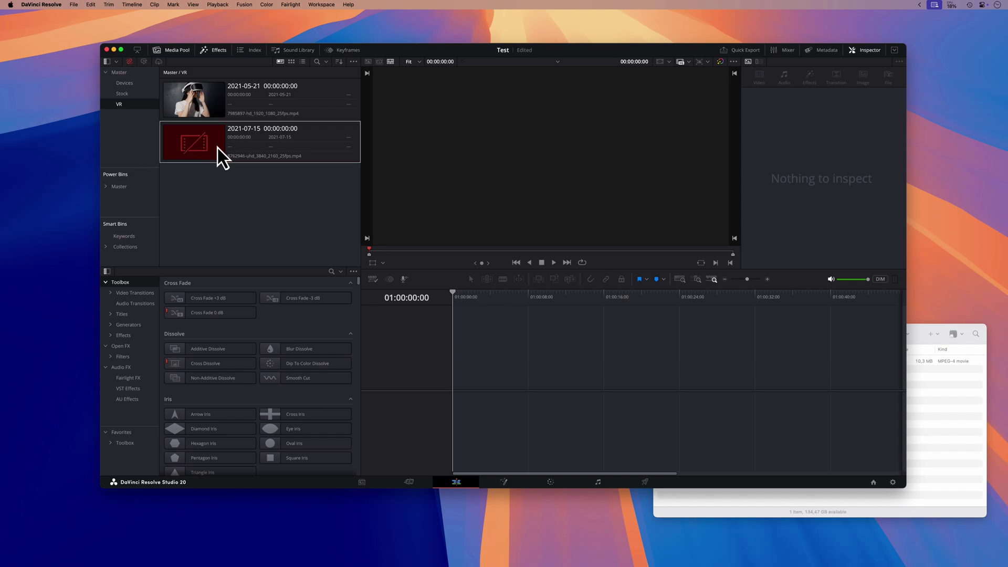
{"action": "key", "text": "BackSpace"}
{"action": "left_click", "coordinate": [944, 428]}
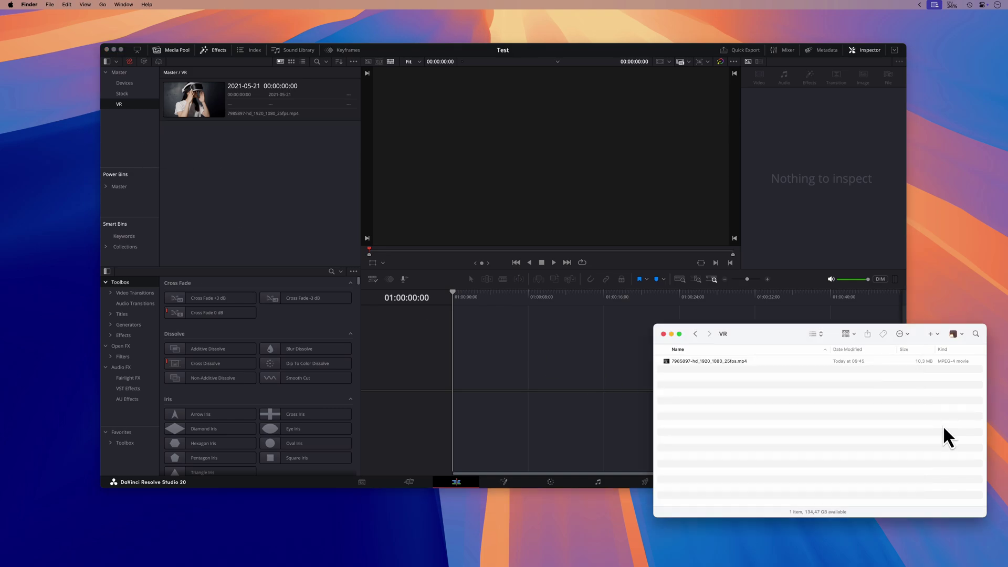
{"action": "key", "text": "super+z"}
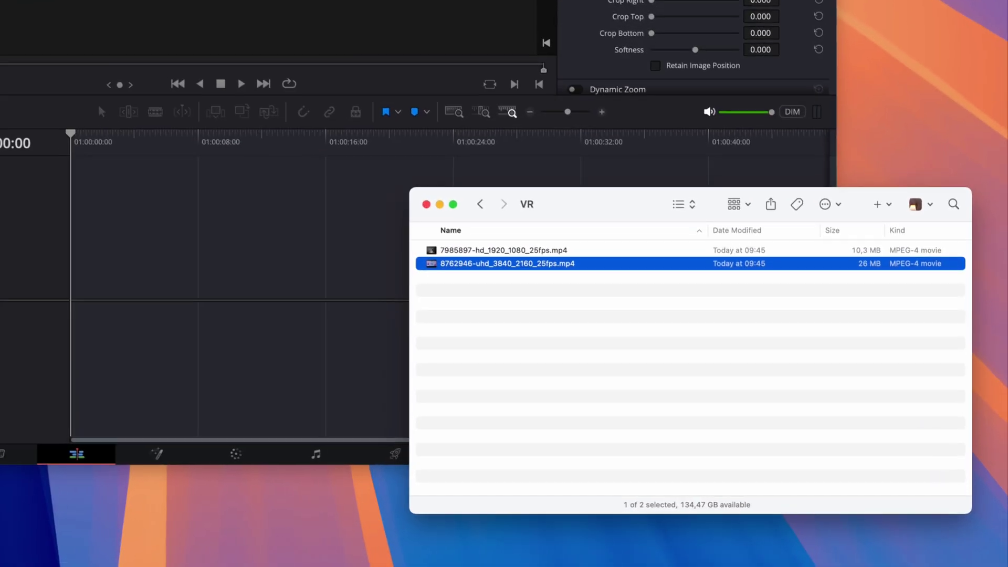
- Move the Cars desktop folder into the VR folder and add it to Resolve's VR bin as a Cars subbin
{"action": "left_click", "coordinate": [598, 507]}
{"action": "left_click_drag", "start_coordinate": [319, 493], "coordinate": [482, 347]}
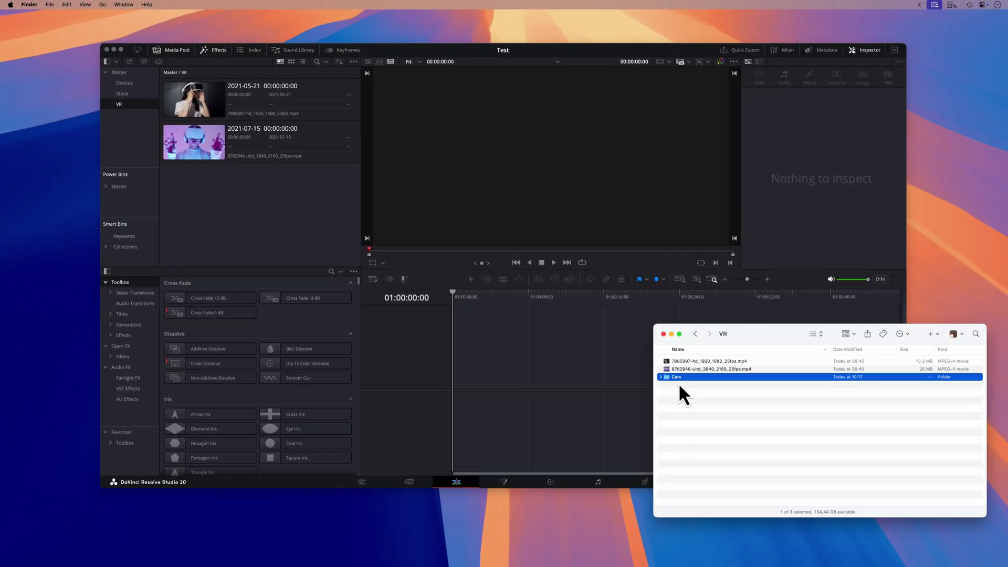
{"action": "left_click_drag", "start_coordinate": [676, 377], "coordinate": [137, 106]}
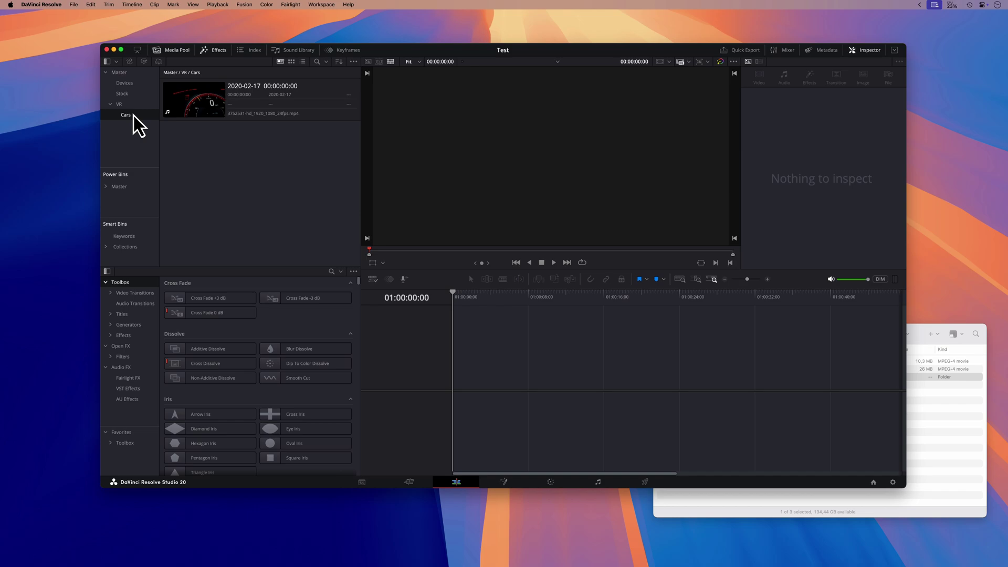
- Undo the Cars bin, then select and permanently delete every bin and clip in the Master bin
{"action": "key", "text": "cmd+z"}
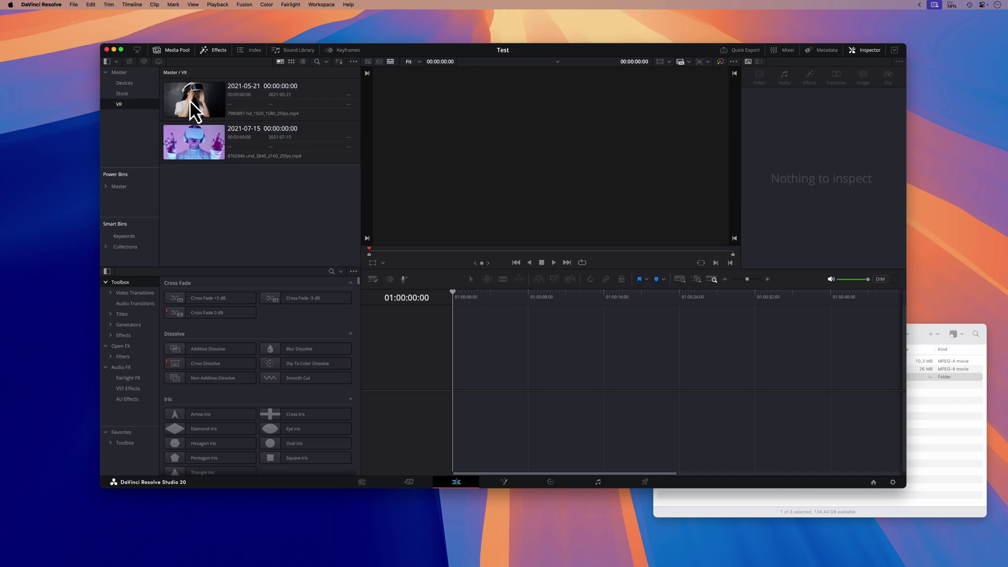
{"action": "left_click", "coordinate": [119, 73]}
{"action": "key", "text": "cmd+a"}
{"action": "key", "text": "BackSpace"}
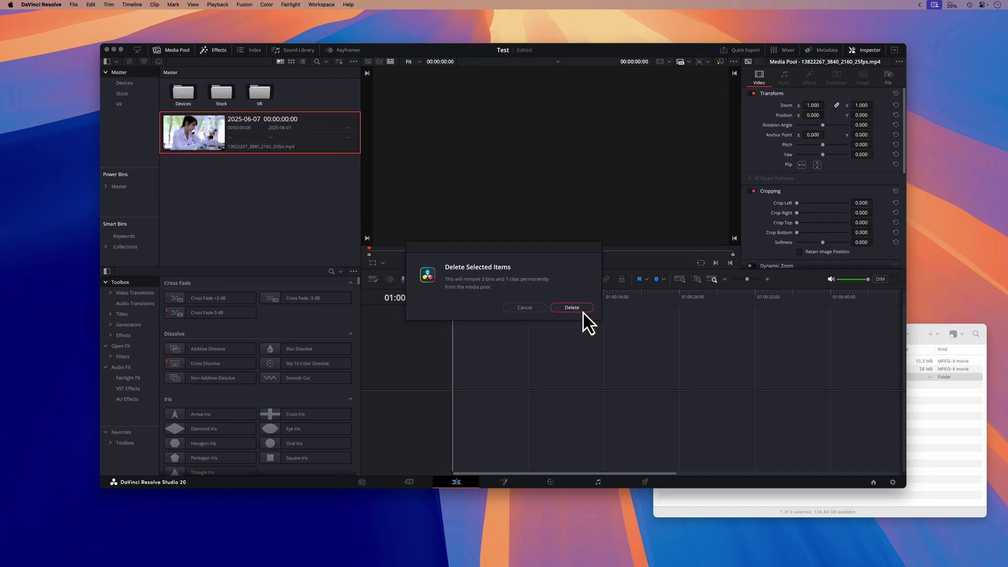
{"action": "left_click", "coordinate": [590, 322]}
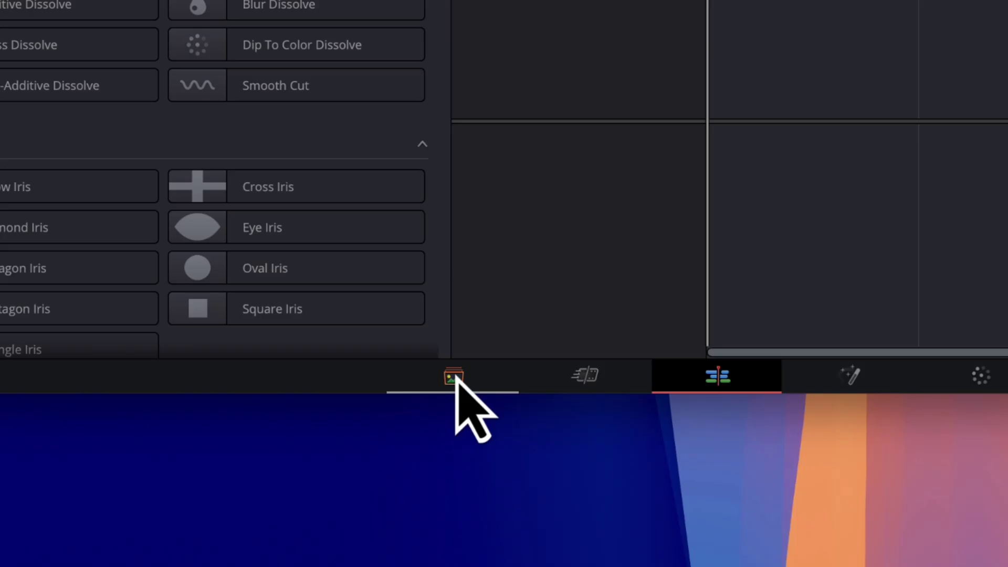
- On the Media page, browse Macintosh HD to the Resolve favourite holding the four Sample folders
{"action": "left_click", "coordinate": [455, 377]}
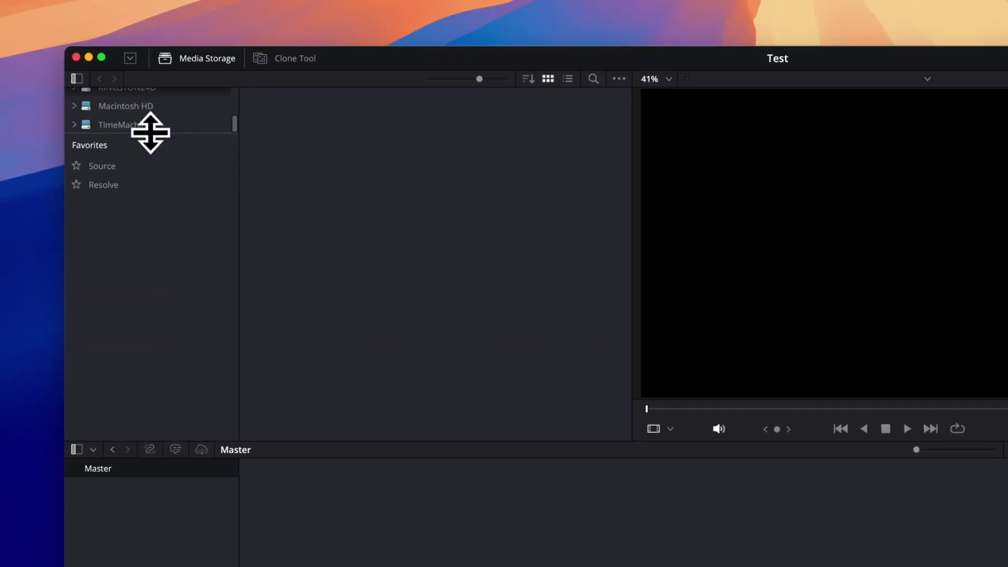
{"action": "left_click", "coordinate": [149, 113]}
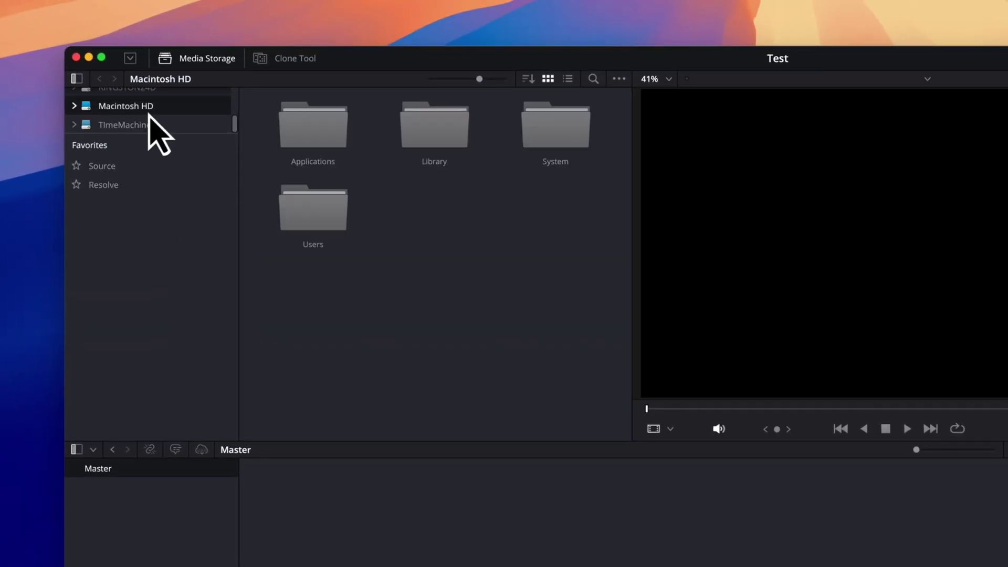
{"action": "left_click", "coordinate": [111, 185]}
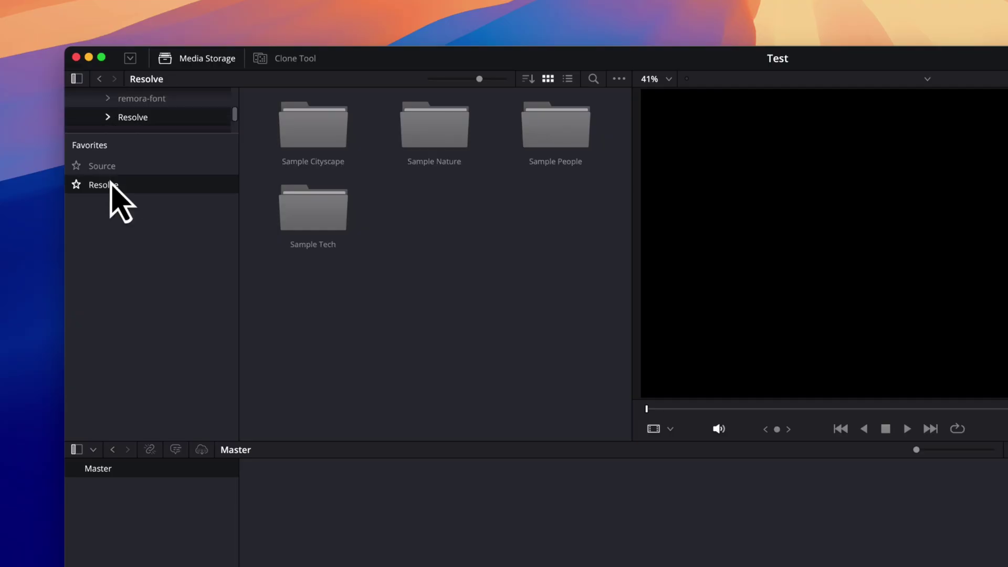
- Add only the Sample Tech folder, bringing clip 13822267_3840_2160_25fps.mp4 into Master
{"action": "right_click", "coordinate": [303, 218]}
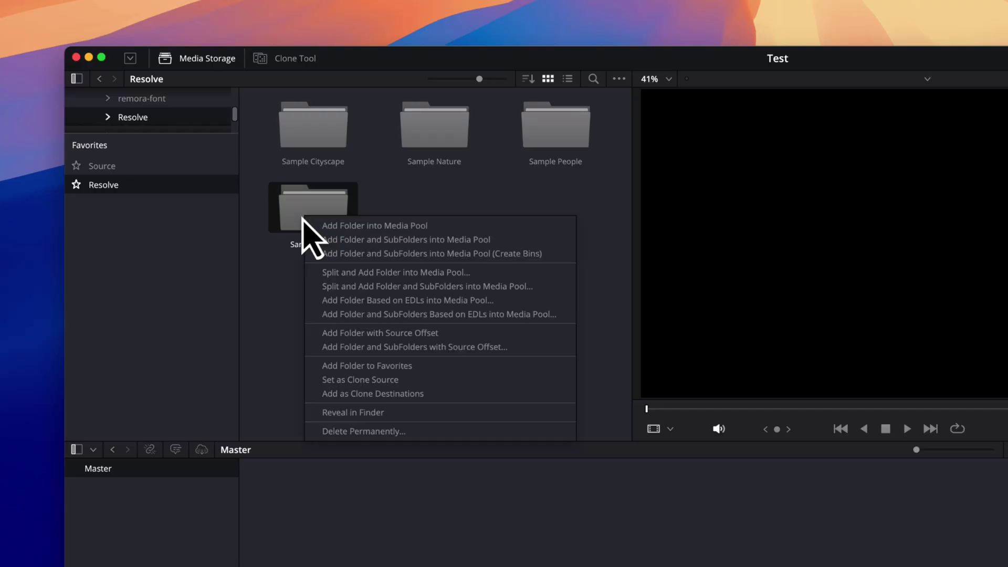
{"action": "left_click", "coordinate": [366, 231]}
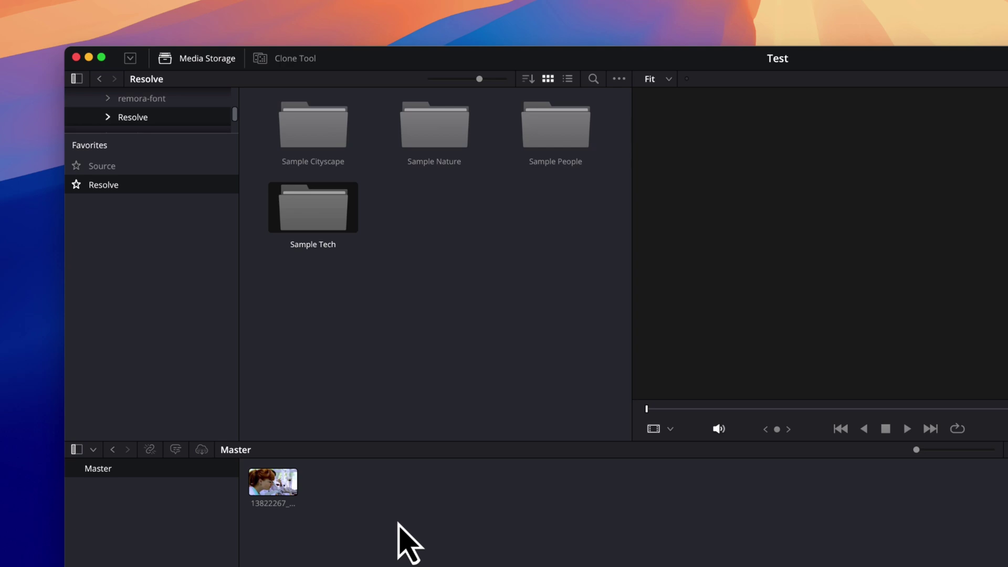
- Add Sample Tech with its subfolders, loading nine clips flat into the Master bin
{"action": "right_click", "coordinate": [317, 203]}
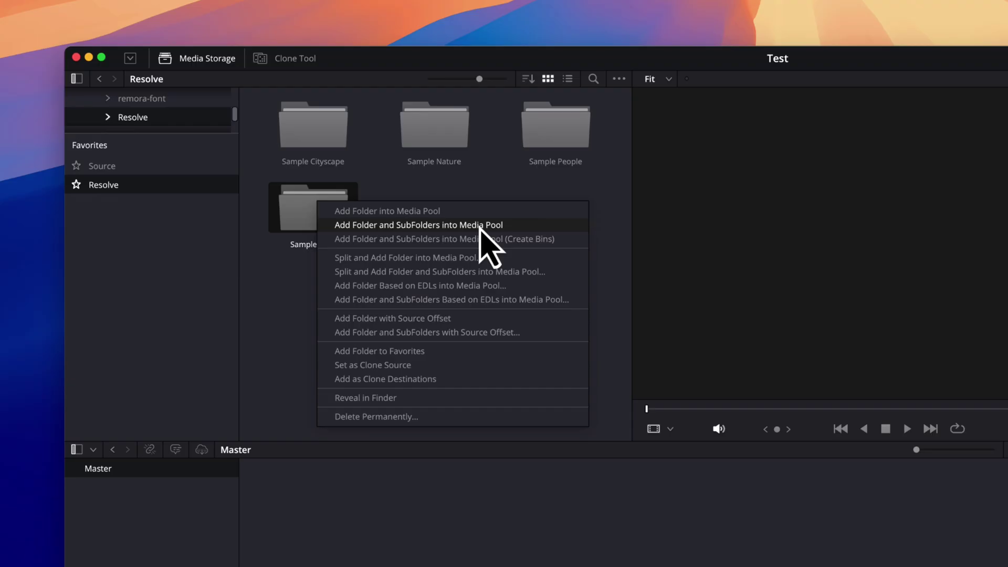
{"action": "left_click", "coordinate": [398, 322]}
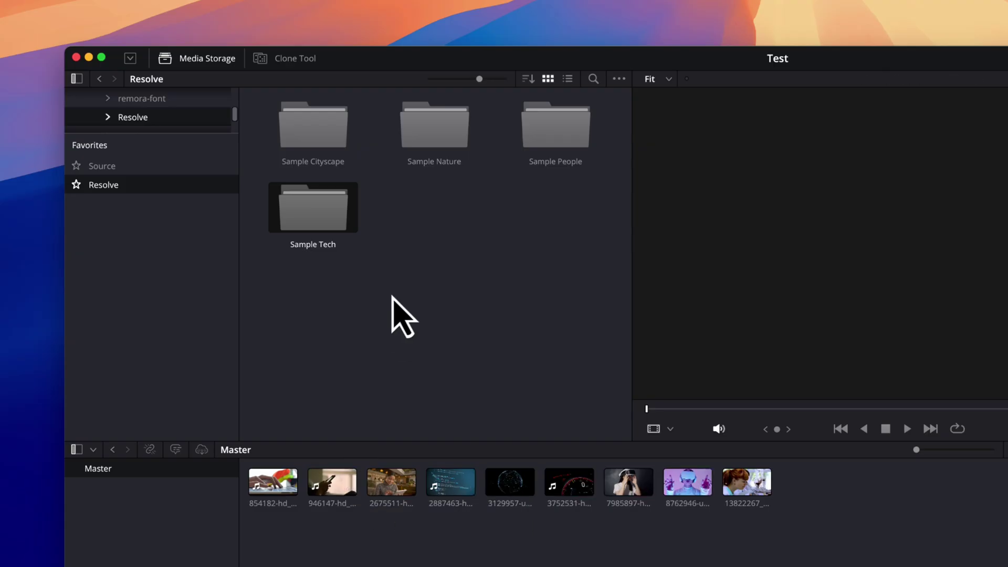
- Import Sample Tech with Create Bins, then browse its Sample Tech, Cars and Devices bins
{"action": "right_click", "coordinate": [323, 211]}
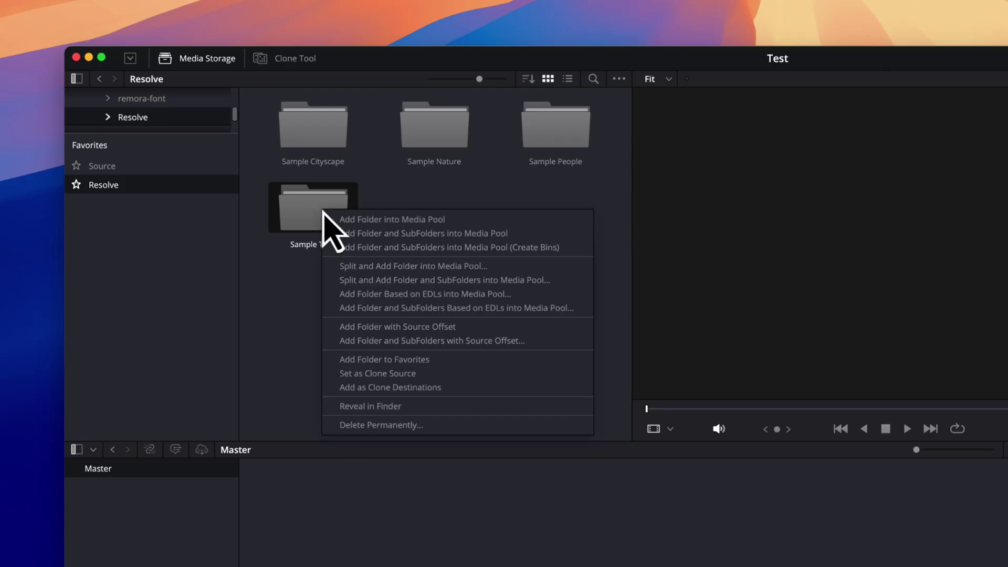
{"action": "left_click", "coordinate": [383, 249]}
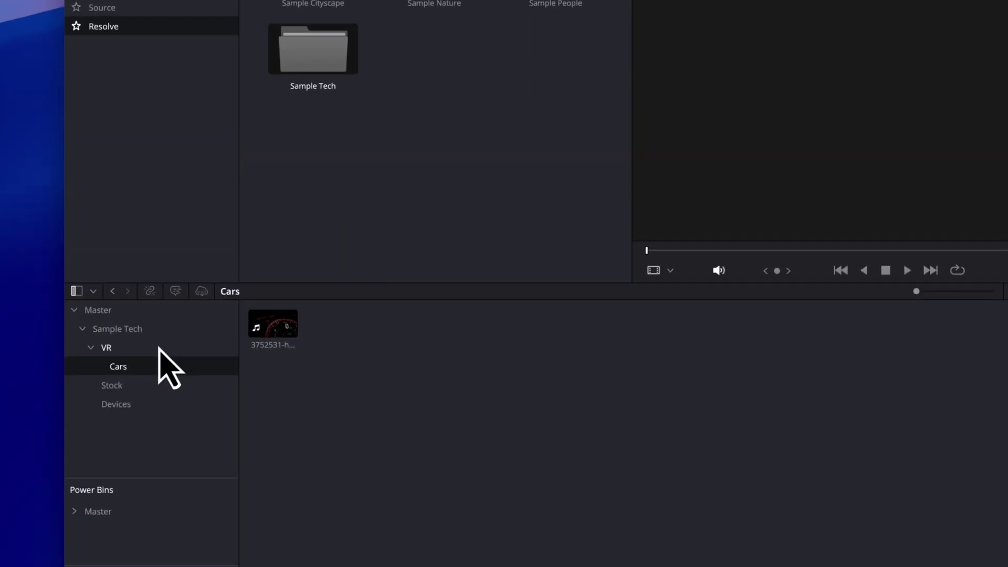
{"action": "left_click", "coordinate": [141, 331]}
{"action": "left_click", "coordinate": [137, 366]}
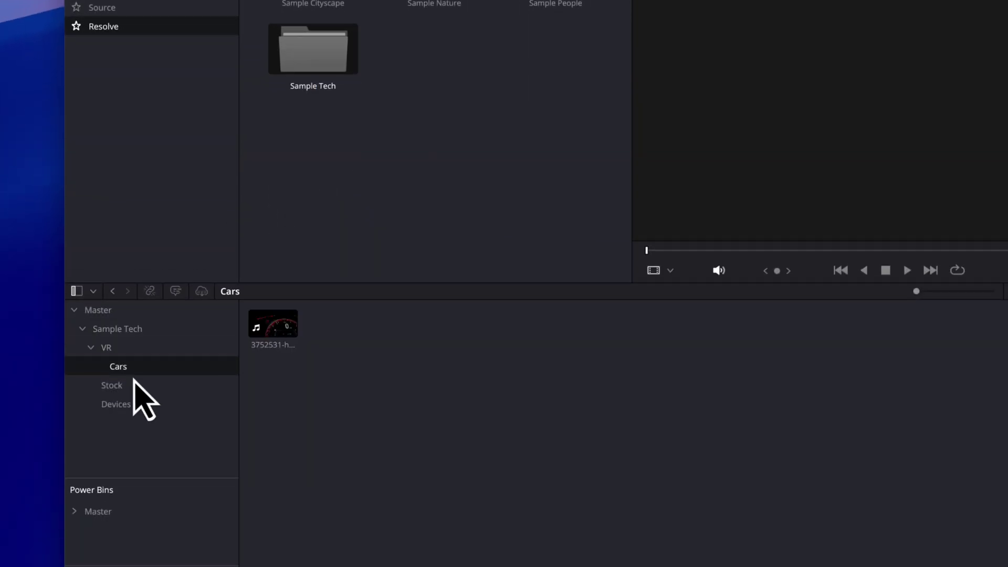
{"action": "left_click", "coordinate": [133, 402]}
{"action": "left_click", "coordinate": [128, 330]}
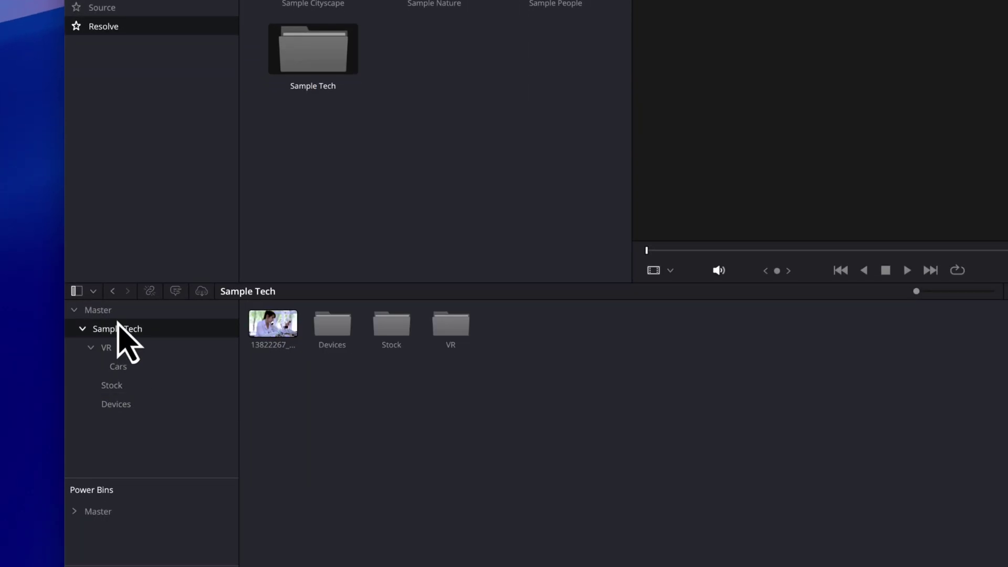
- Delete the loose Sample Tech clip, then re-add the Sample Tech folder's clips to the pool
{"action": "left_click_drag", "start_coordinate": [501, 404], "coordinate": [258, 333]}
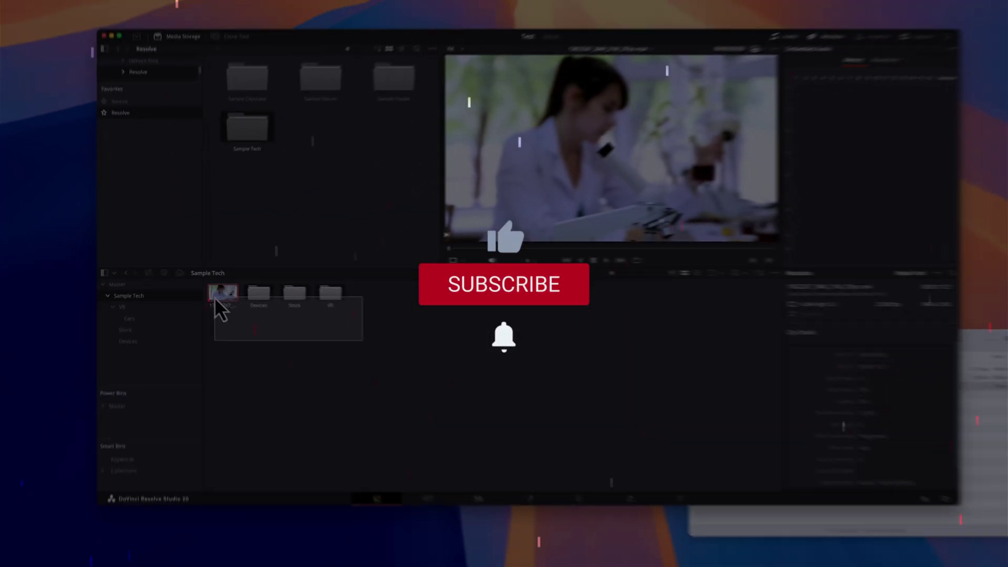
{"action": "left_click_drag", "start_coordinate": [210, 295], "coordinate": [211, 296]}
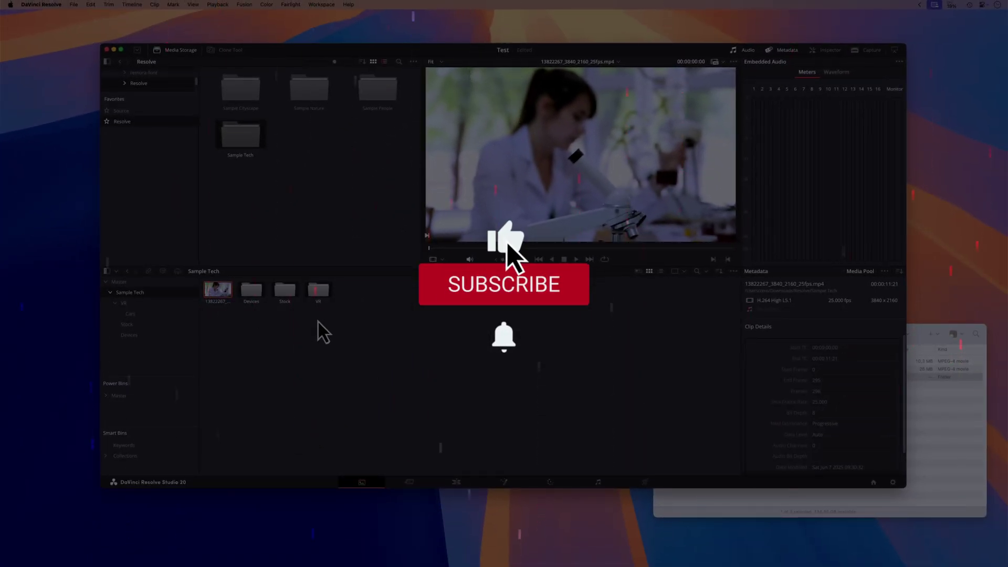
{"action": "key", "text": "Delete"}
{"action": "left_click", "coordinate": [562, 309]}
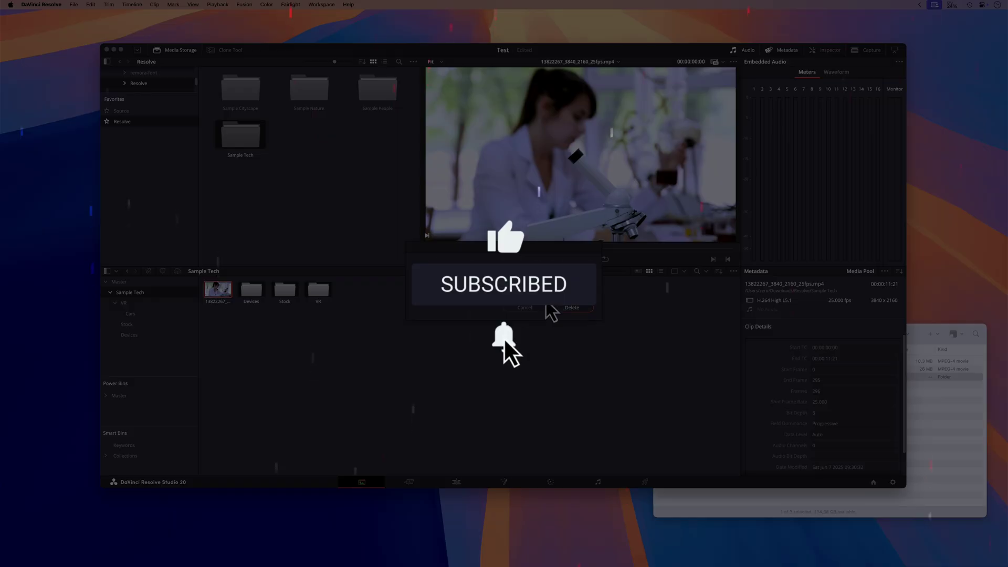
{"action": "right_click", "coordinate": [242, 139]}
{"action": "left_click", "coordinate": [293, 175]}
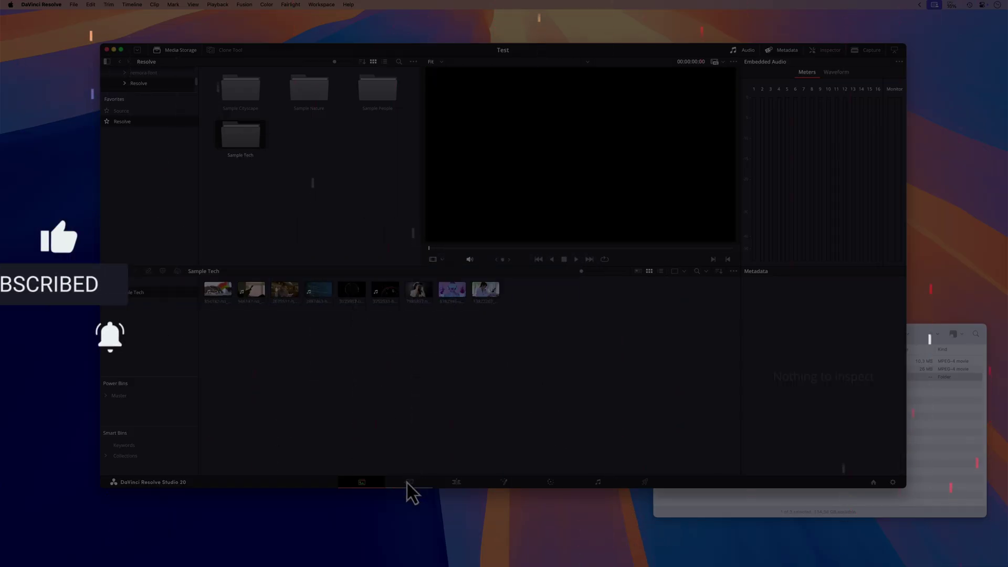